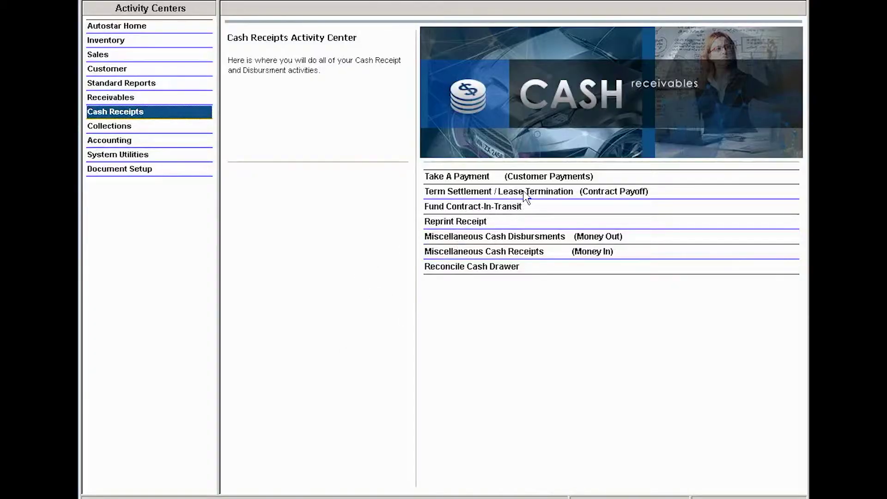
Search Term Settlement / Lease Termination for contract MEG1234 and open its termination record.
{"action": "left_click", "coordinate": [500, 193]}
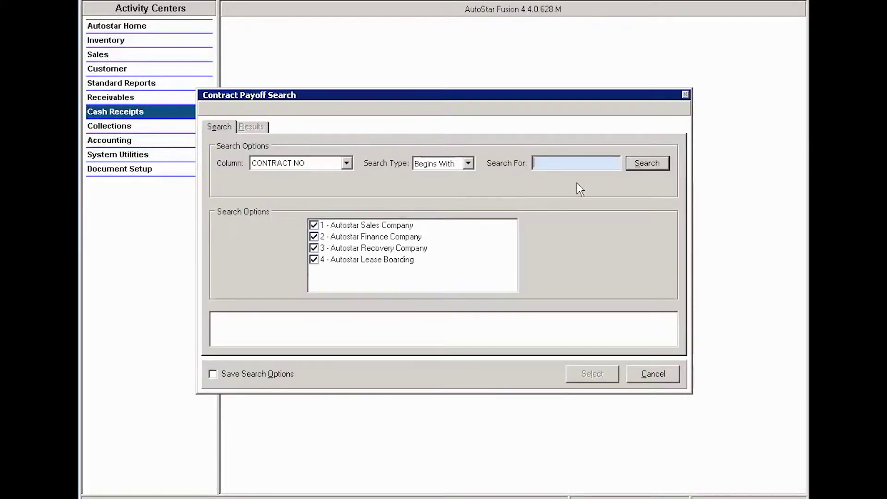
{"action": "type", "text": "MEG1234"}
{"action": "left_click", "coordinate": [656, 161]}
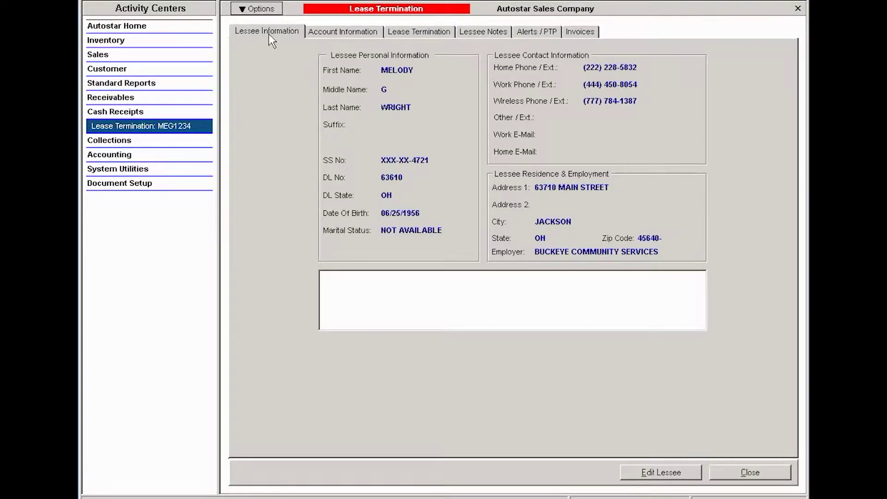
Review MEG1234's Account Information, all Lessee Notes, Alerts / PTP and Invoices, then return to Lease Termination.
{"action": "left_click", "coordinate": [361, 33]}
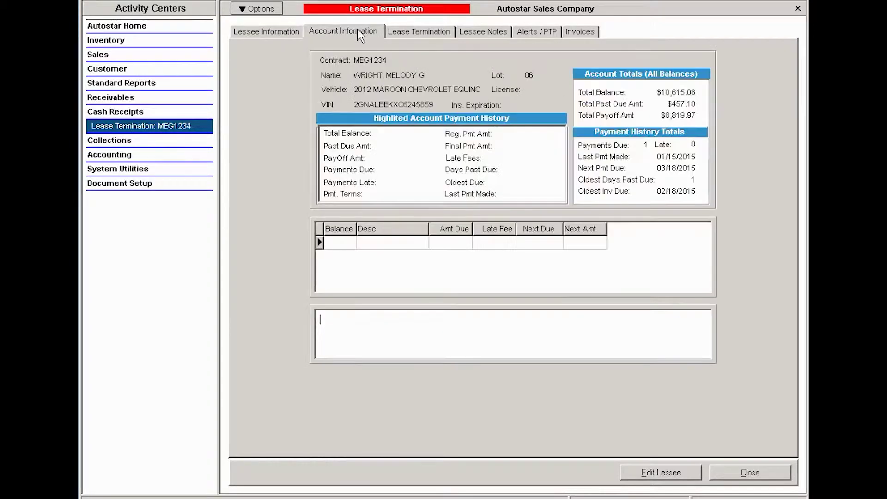
{"action": "left_click", "coordinate": [496, 40]}
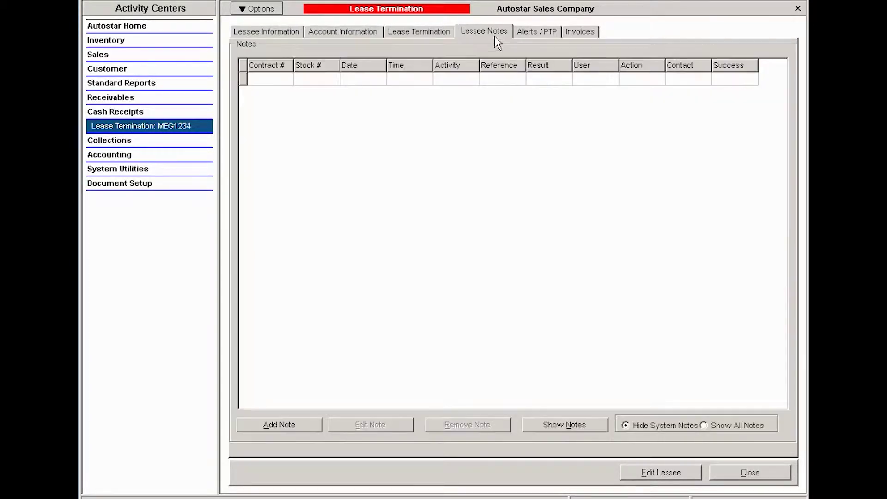
{"action": "left_click", "coordinate": [714, 426]}
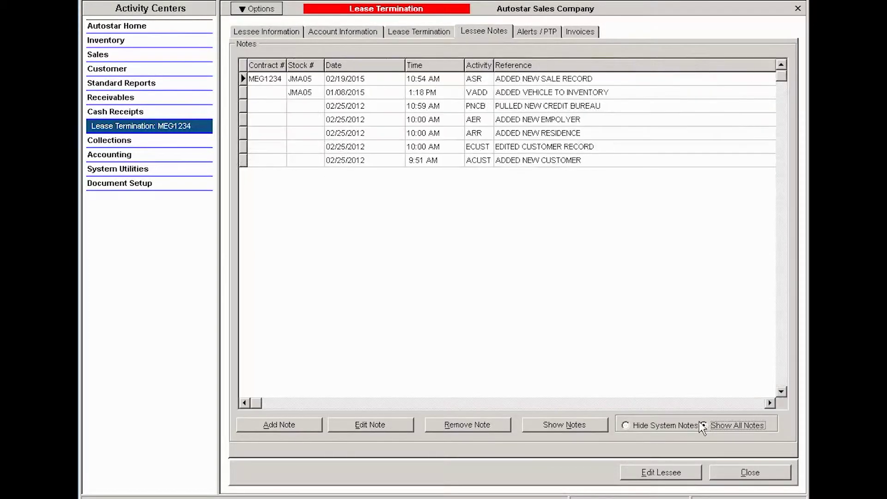
{"action": "left_click", "coordinate": [528, 32]}
{"action": "left_click", "coordinate": [582, 32]}
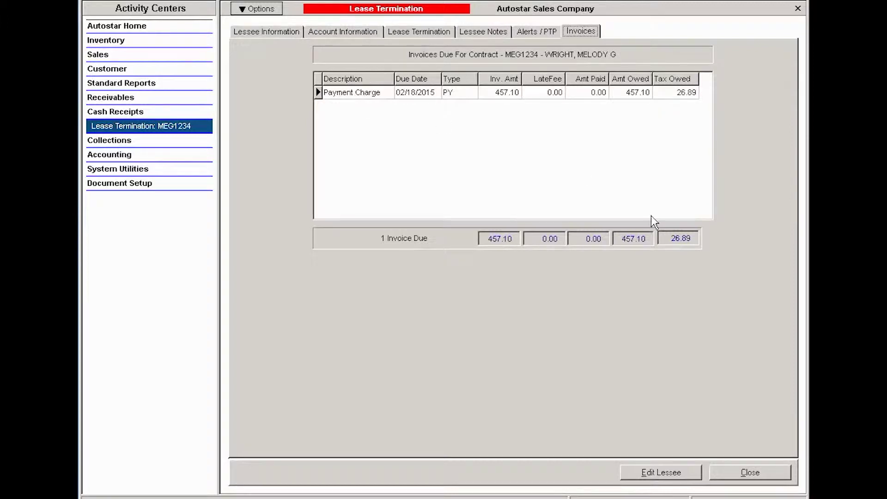
{"action": "left_click", "coordinate": [410, 31]}
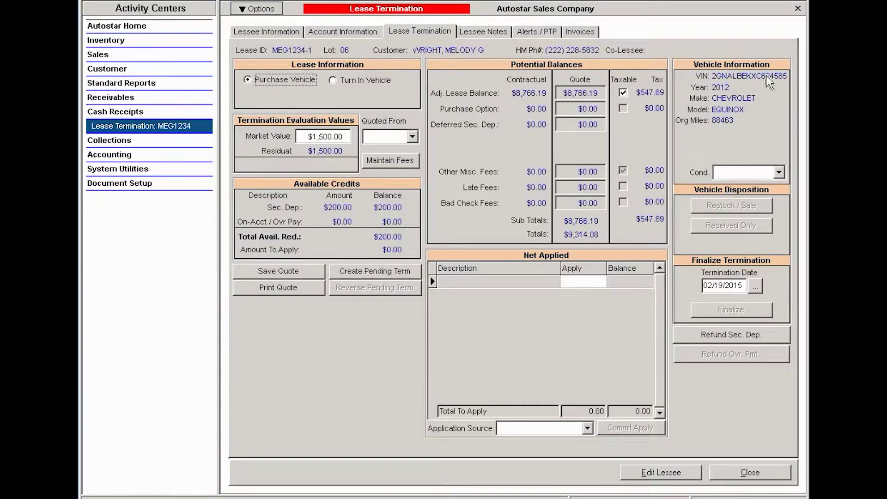
{"action": "left_click", "coordinate": [779, 172]}
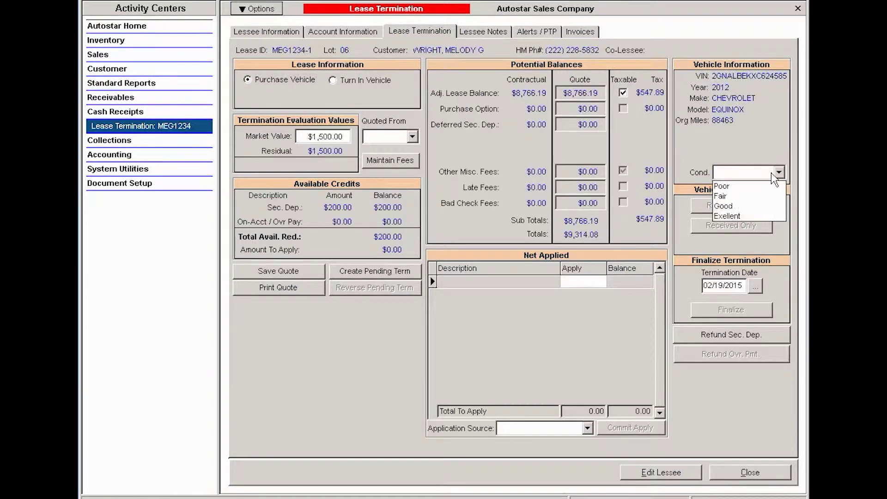
Set the vehicle condition to Good and the market value source to Black Book.
{"action": "left_click", "coordinate": [734, 204]}
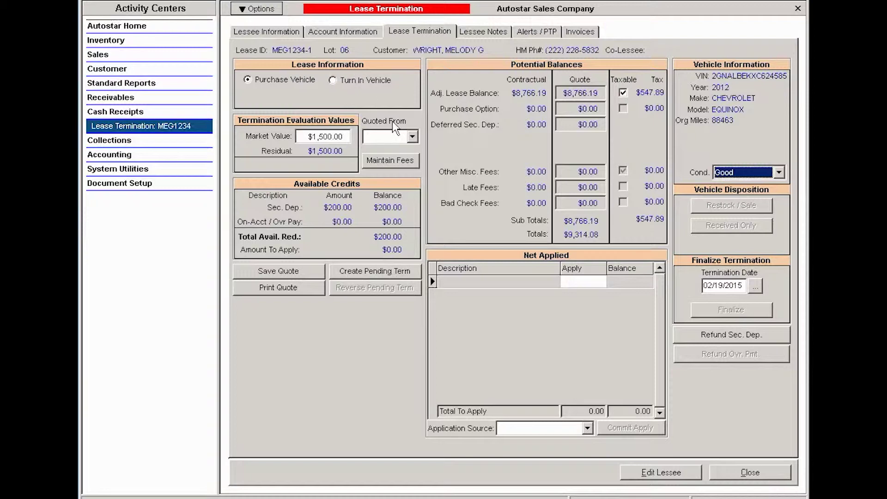
{"action": "left_click", "coordinate": [412, 137]}
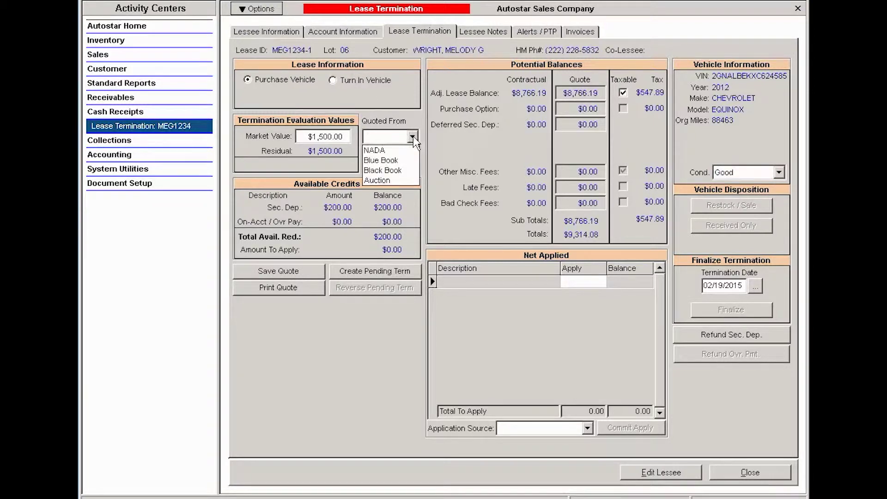
{"action": "left_click", "coordinate": [391, 171]}
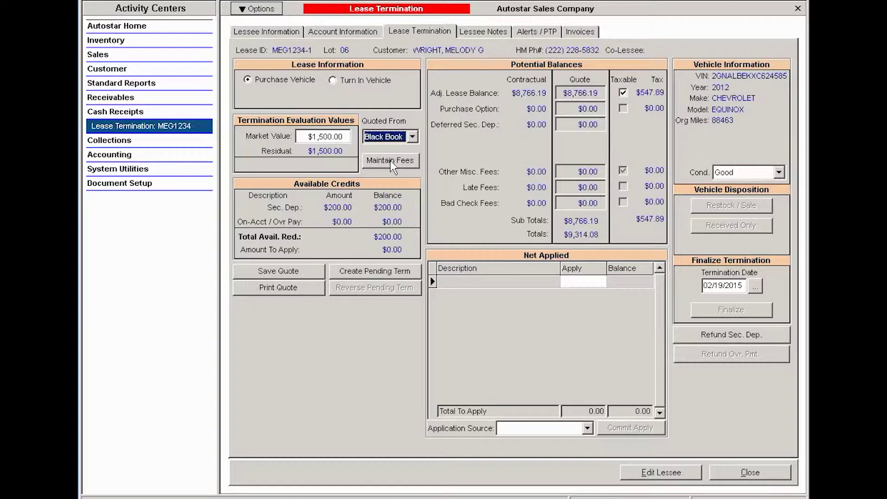
{"action": "left_click", "coordinate": [390, 160]}
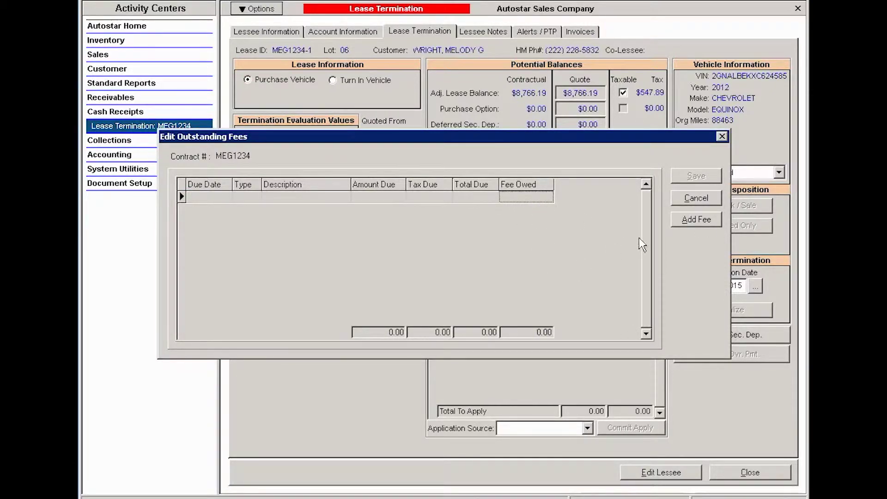
{"action": "left_click", "coordinate": [697, 196]}
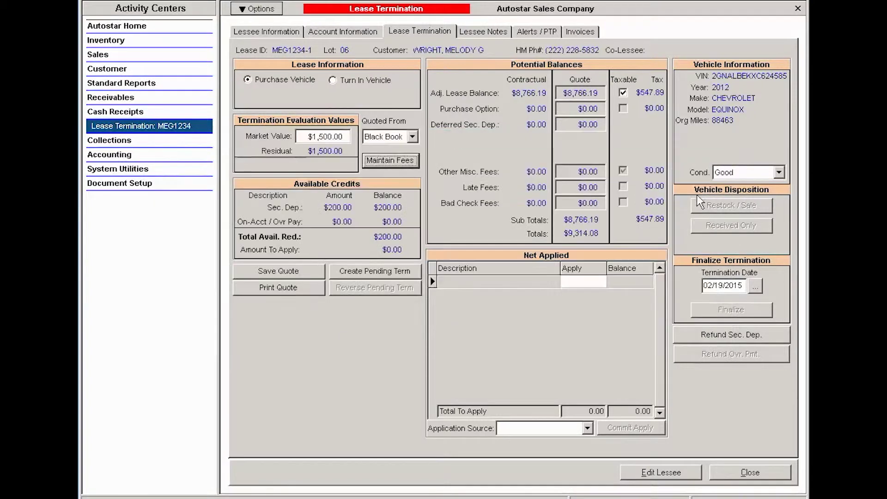
Save the termination quote with ending date 02/19/2015 and acknowledge the confirmation.
{"action": "left_click", "coordinate": [287, 272]}
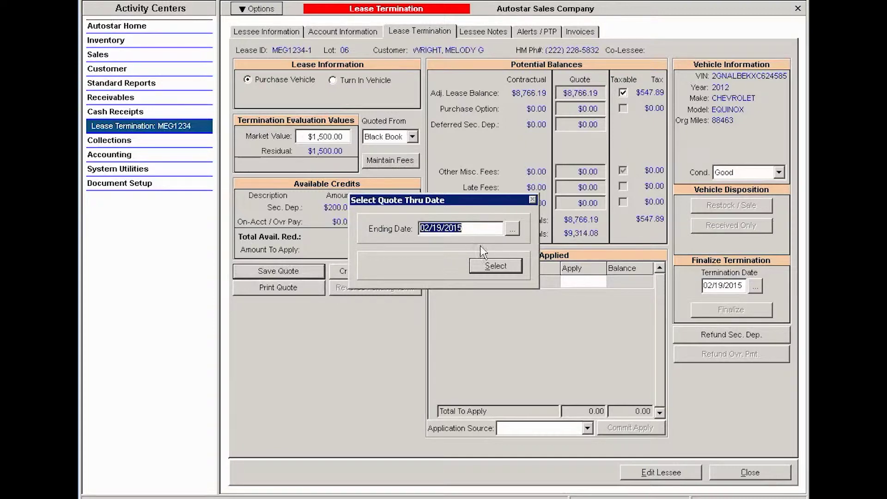
{"action": "left_click", "coordinate": [495, 266]}
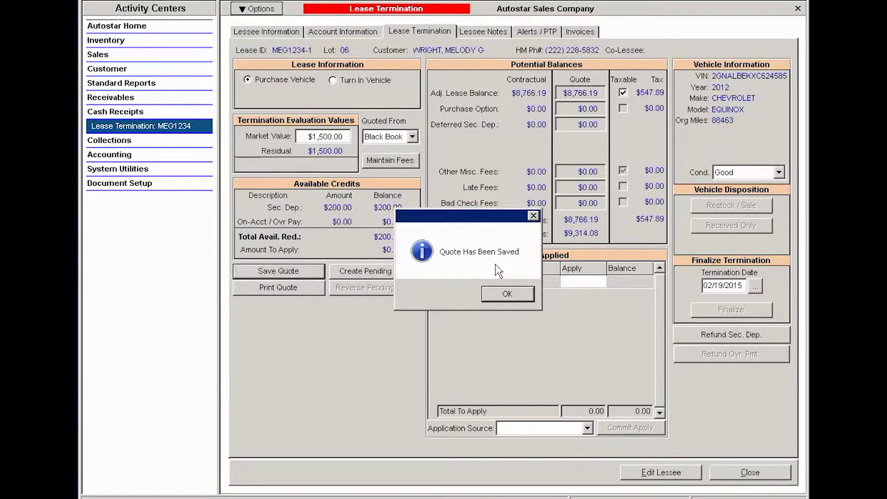
{"action": "left_click", "coordinate": [506, 294]}
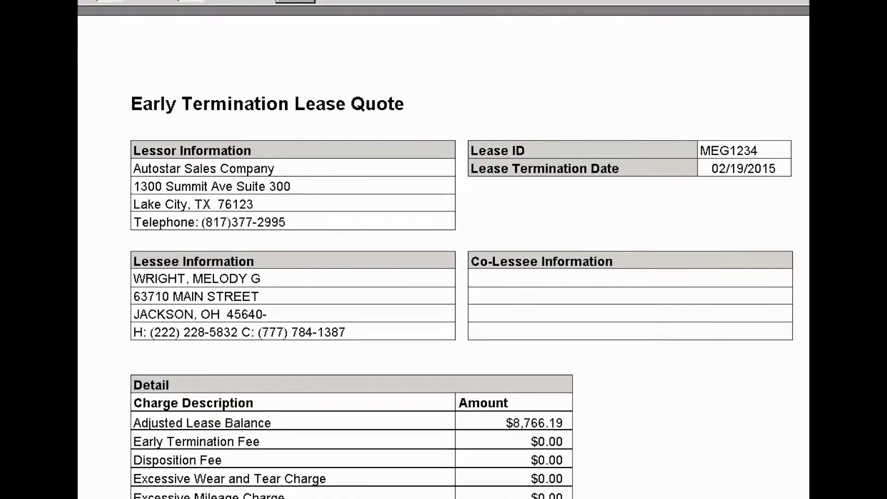
Scroll to the quote's Detail table showing the $9,114.08 Total Due, then close the report.
{"action": "scroll", "coordinate": [588, 211], "scroll_direction": "down", "scroll_amount": 3}
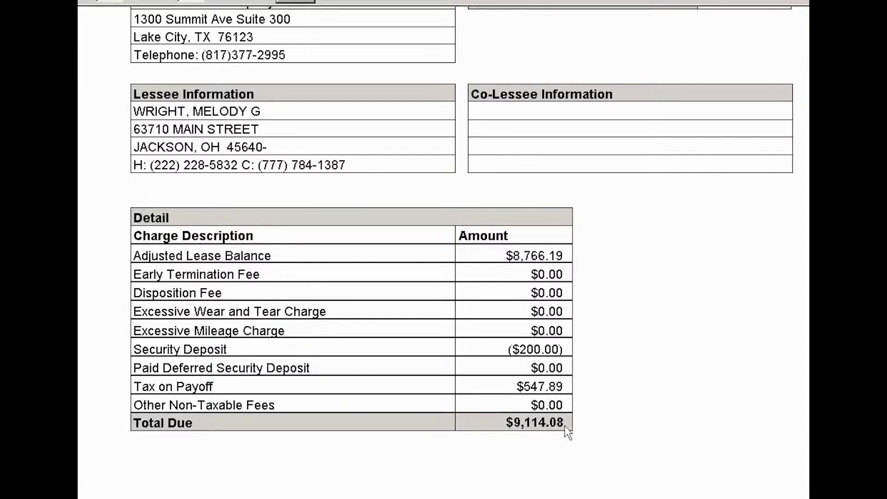
{"action": "left_click", "coordinate": [302, 2]}
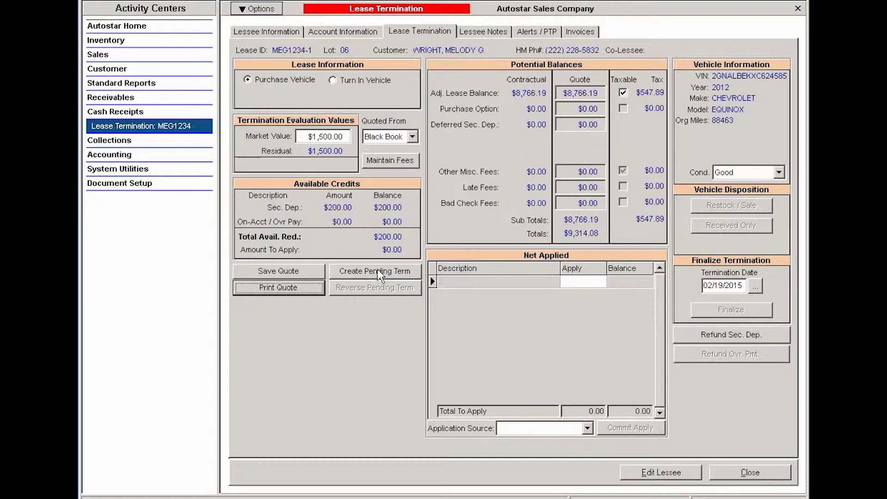
Create a pending termination from the saved quote.
{"action": "left_click", "coordinate": [380, 275]}
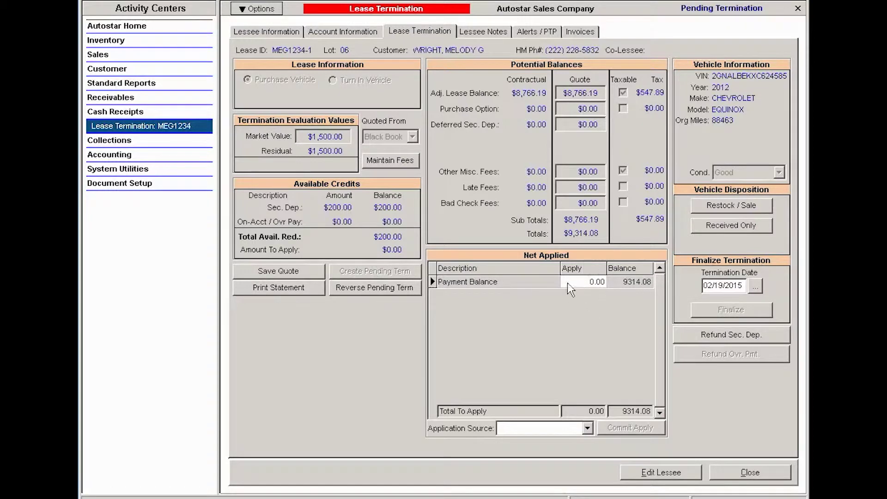
Apply 200.00 to the Payment Balance with Security Deposits as the source.
{"action": "left_click", "coordinate": [590, 283]}
{"action": "type", "text": "200.00"}
{"action": "left_click", "coordinate": [586, 428]}
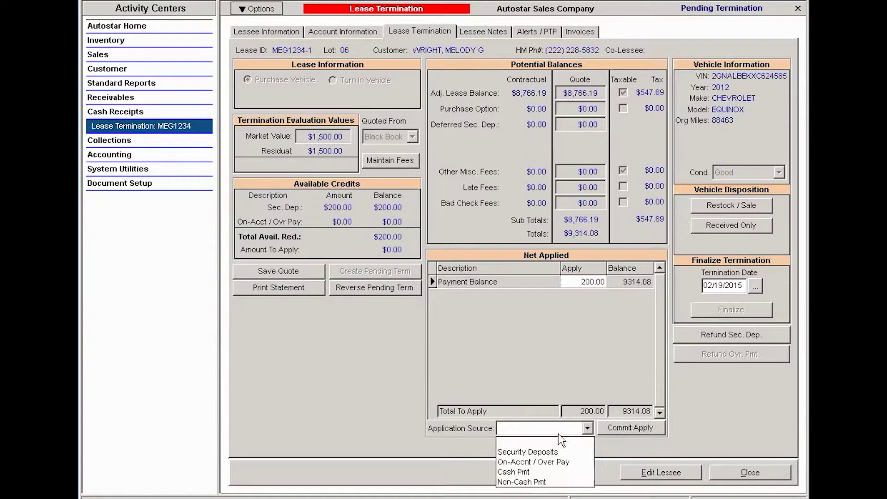
{"action": "left_click", "coordinate": [526, 449]}
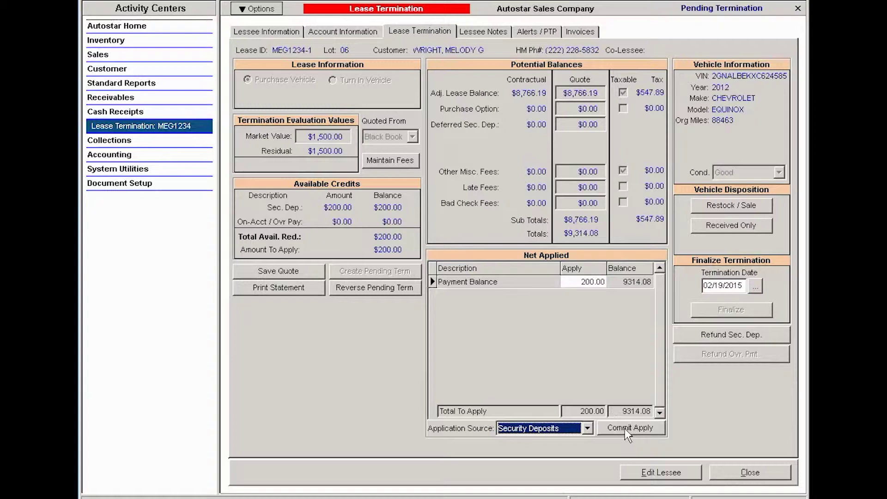
Change the Payment Balance applied amount to 9314.08 from Cash Pmt and commit it.
{"action": "left_click", "coordinate": [571, 284]}
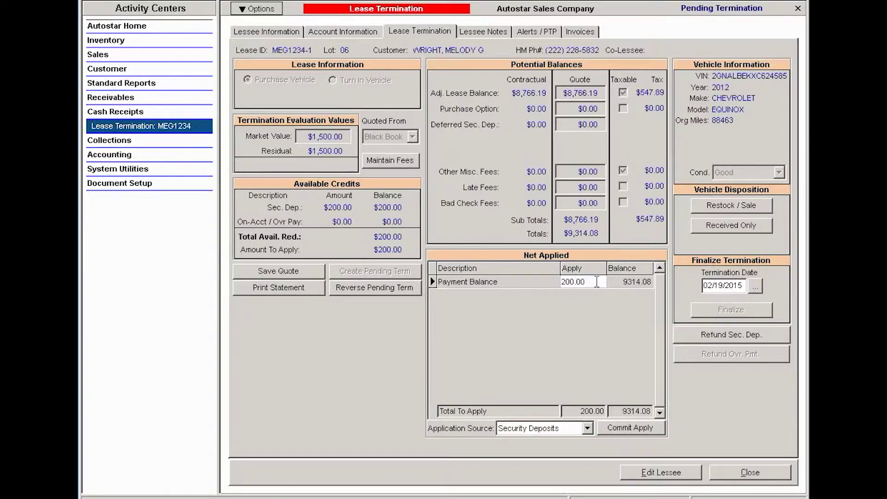
{"action": "left_click", "coordinate": [553, 282]}
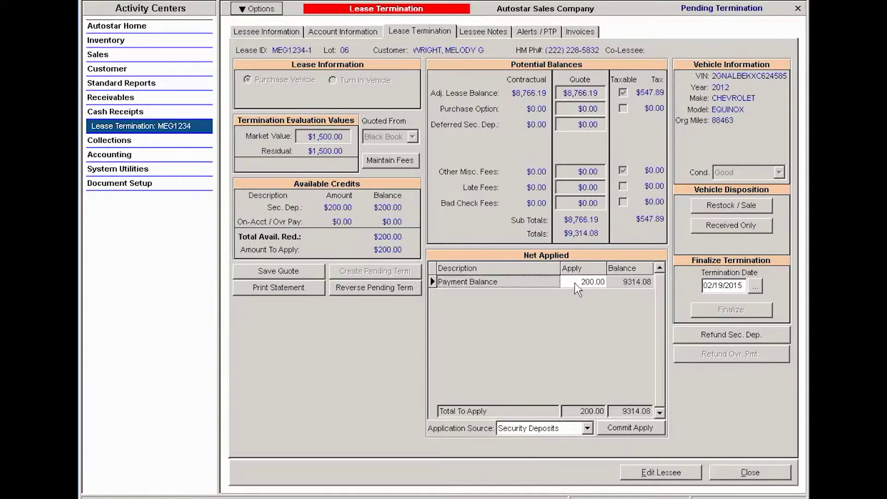
{"action": "left_click", "coordinate": [575, 282]}
{"action": "type", "text": "9314.08"}
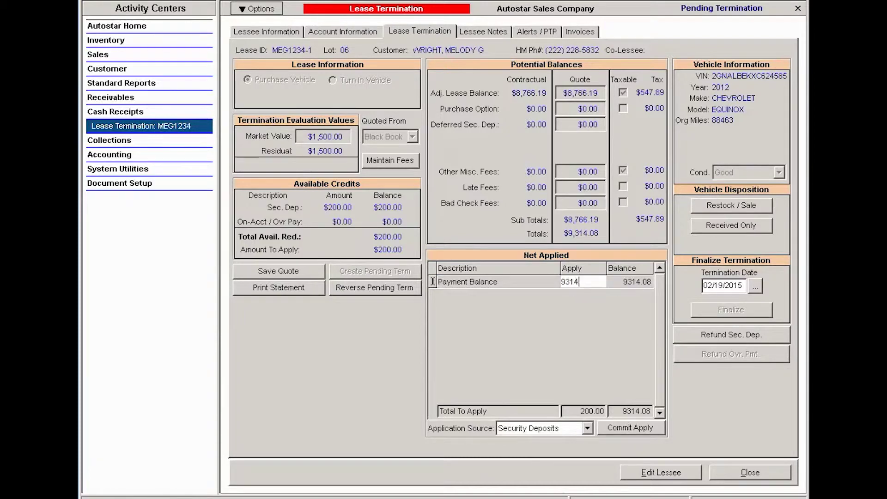
{"action": "left_click", "coordinate": [586, 428]}
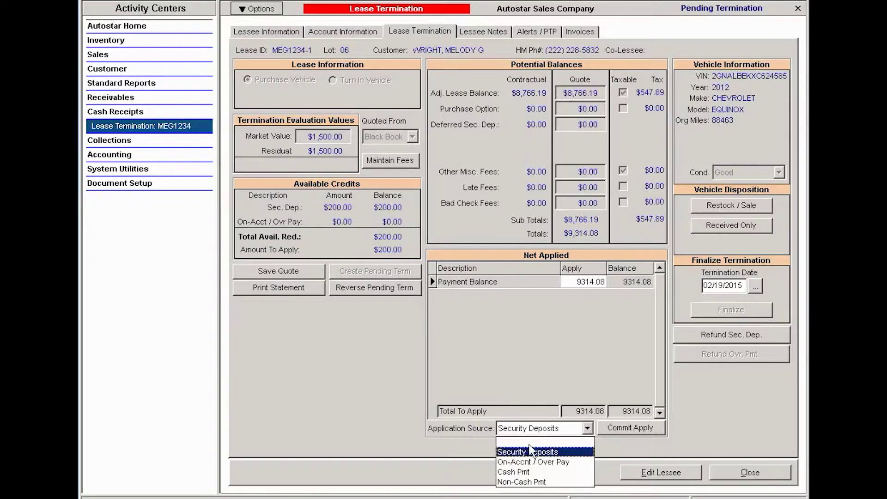
{"action": "left_click", "coordinate": [522, 476]}
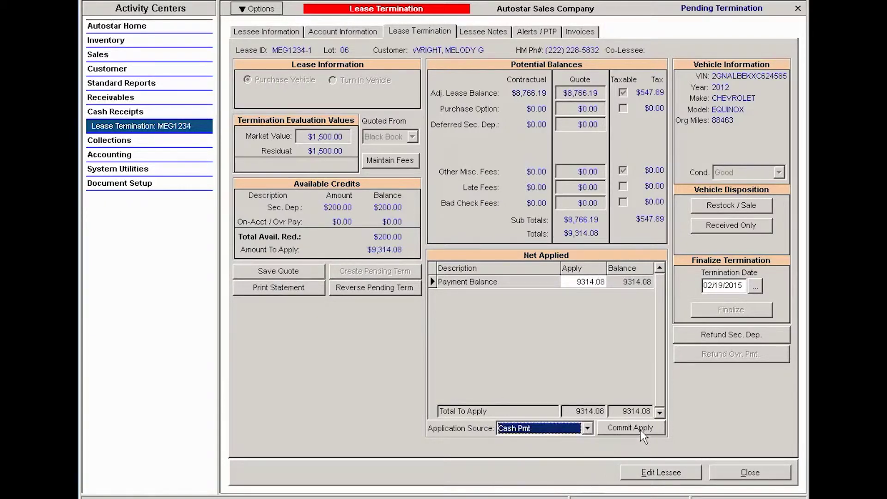
{"action": "left_click", "coordinate": [640, 429]}
Save the payment with payment code CASH, skip the receipt, and finish the GL entry.
{"action": "left_click", "coordinate": [486, 240]}
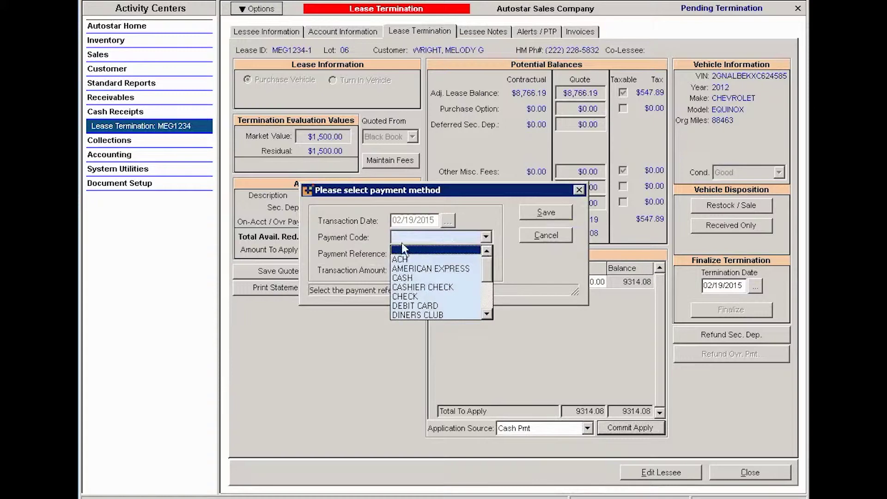
{"action": "left_click", "coordinate": [414, 275]}
{"action": "left_click", "coordinate": [546, 216]}
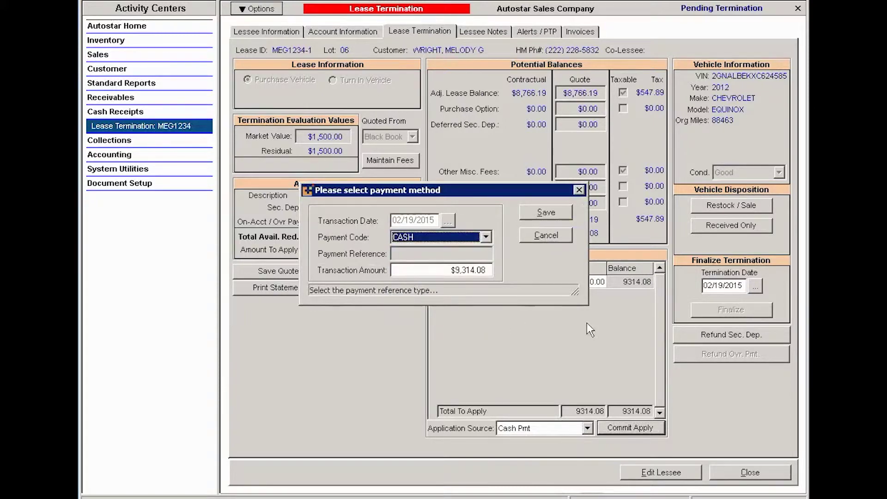
{"action": "left_click", "coordinate": [440, 275]}
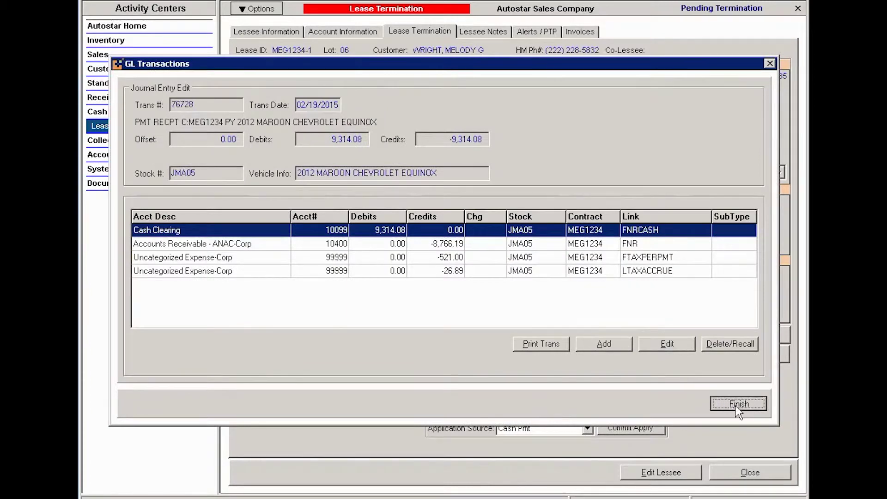
{"action": "left_click", "coordinate": [738, 404]}
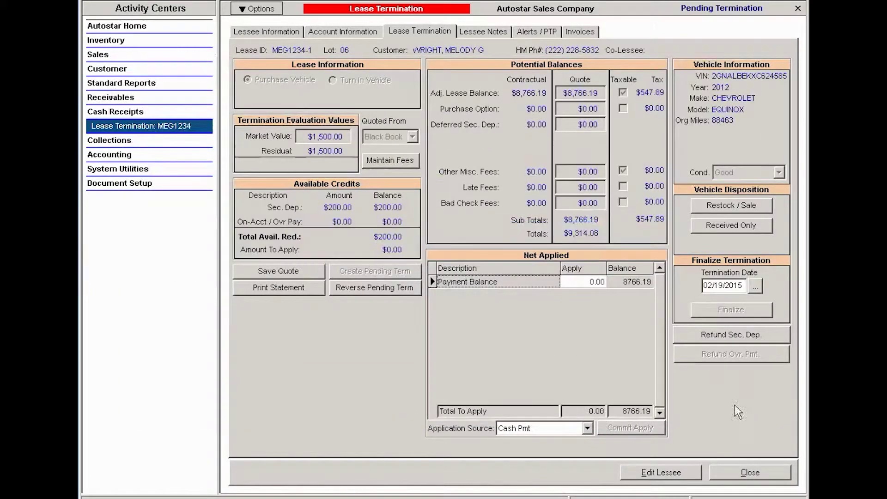
{"action": "left_click", "coordinate": [719, 334]}
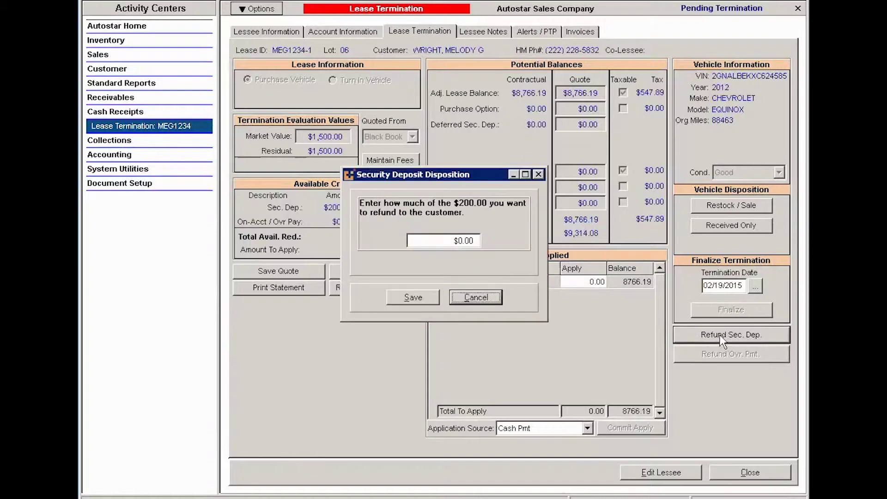
Refund the full 200.00 security deposit and finish its GL transaction.
{"action": "left_click", "coordinate": [445, 244]}
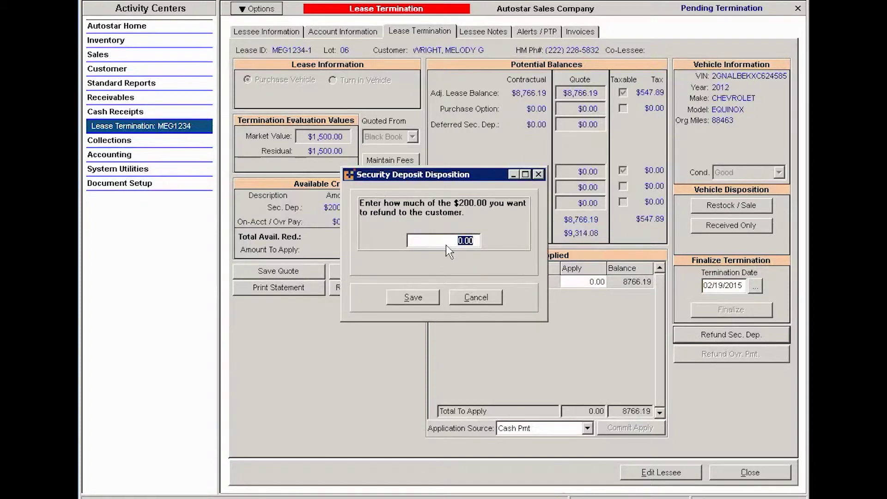
{"action": "type", "text": "200.00"}
{"action": "left_click", "coordinate": [412, 297]}
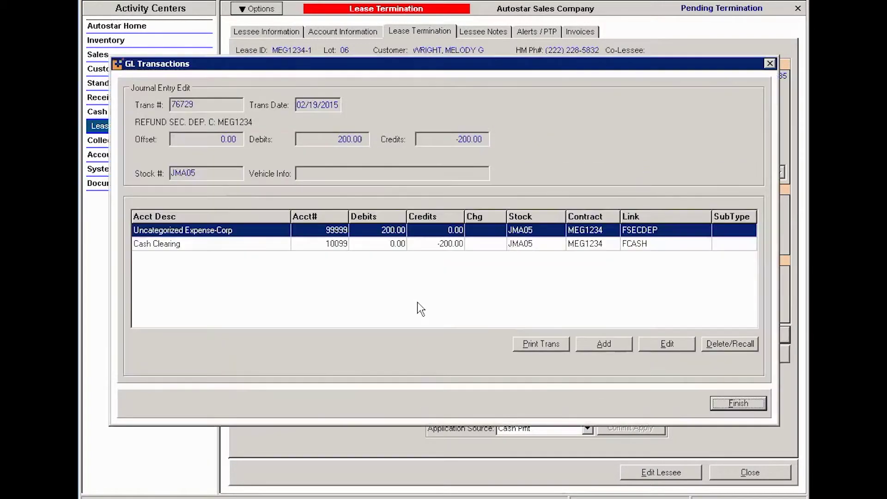
{"action": "left_click", "coordinate": [739, 402]}
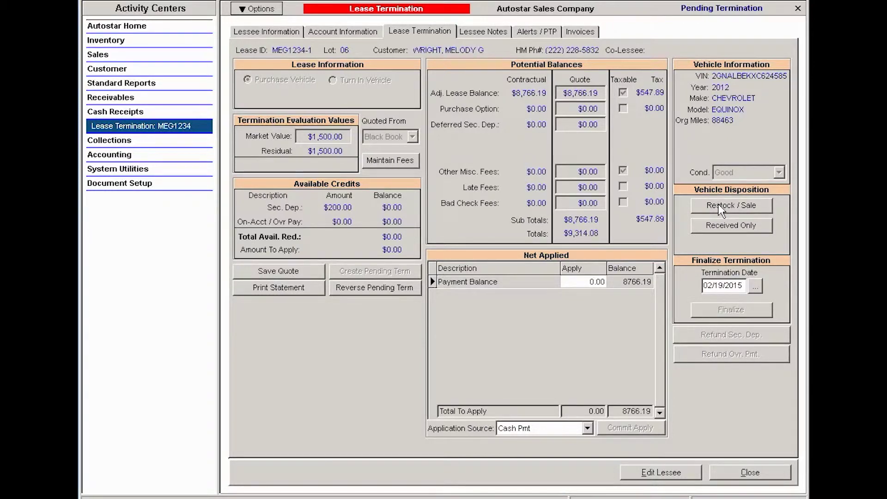
{"action": "left_click", "coordinate": [718, 205]}
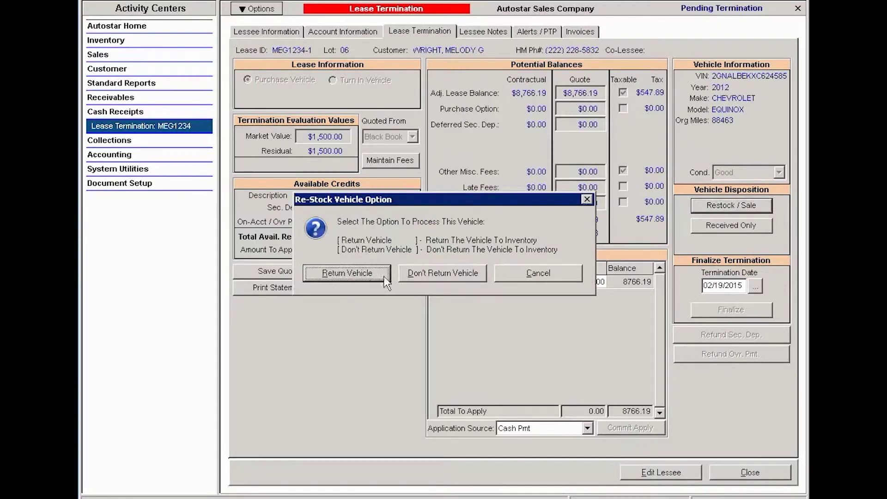
Return the Equinox to inventory as stock MEG1234L, finish the GL entry, and confirm the sale.
{"action": "left_click", "coordinate": [346, 272]}
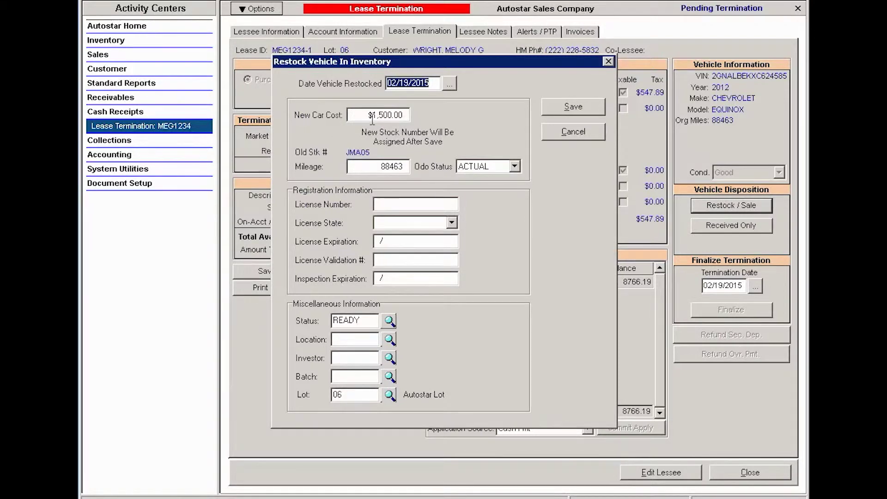
{"action": "left_click", "coordinate": [572, 107]}
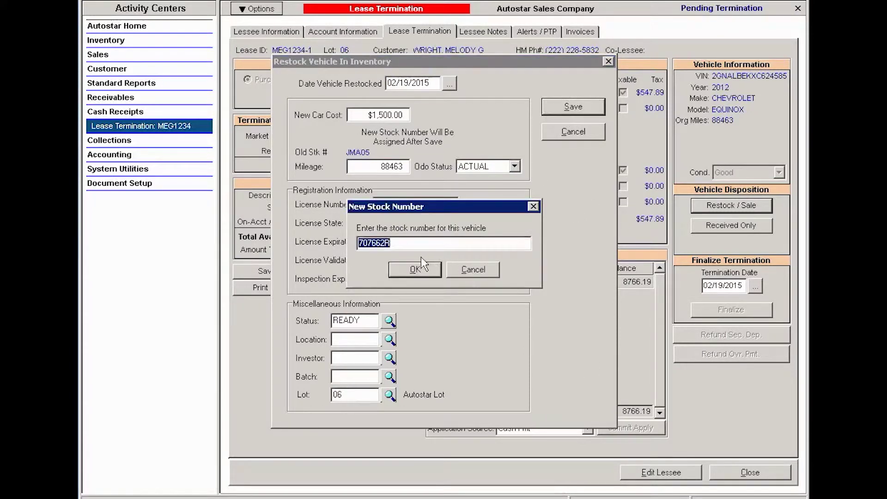
{"action": "type", "text": "MEG1234L"}
{"action": "left_click", "coordinate": [424, 266]}
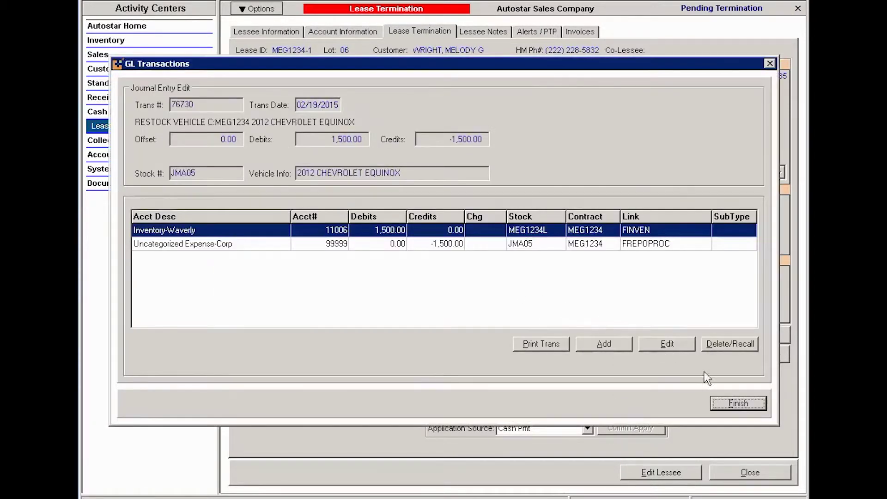
{"action": "left_click", "coordinate": [744, 401]}
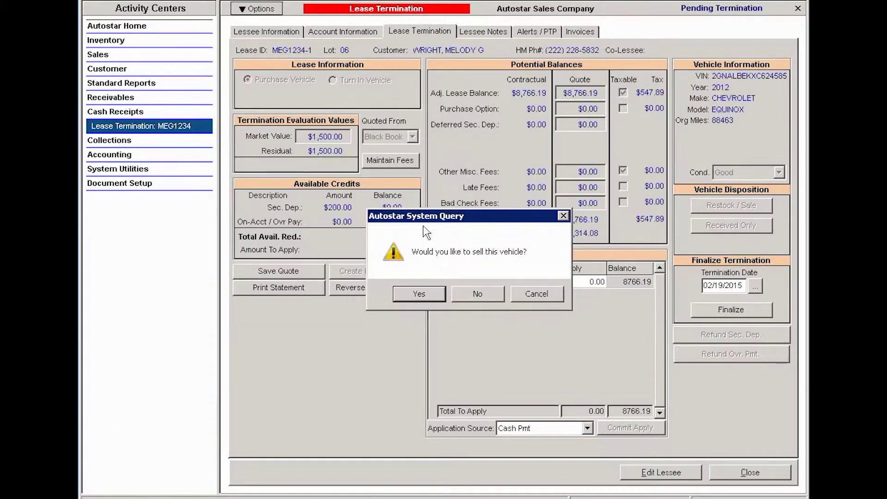
{"action": "left_click", "coordinate": [419, 292]}
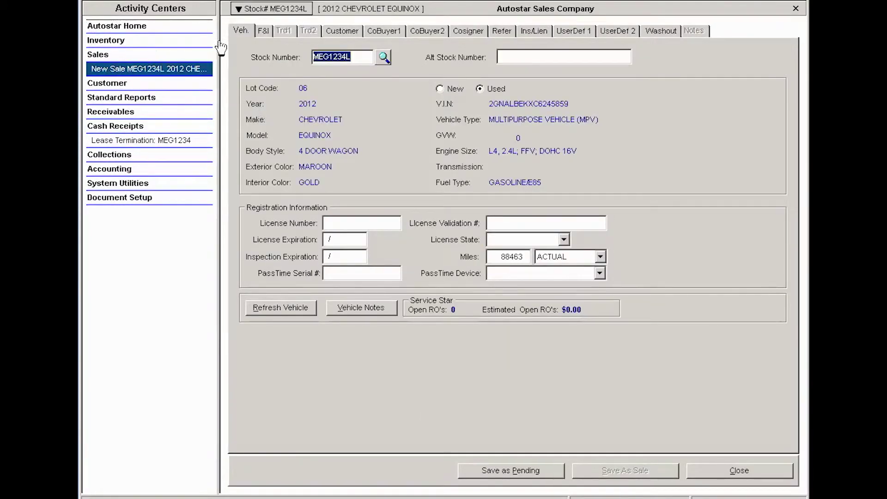
On the F&I tab, make the sale a Cash sale with a 1500.00 sales price.
{"action": "left_click", "coordinate": [263, 30]}
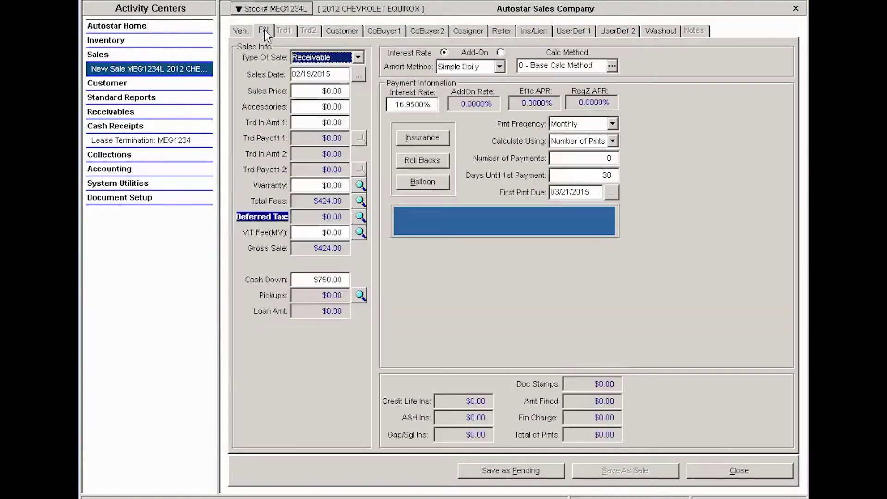
{"action": "left_click", "coordinate": [358, 57]}
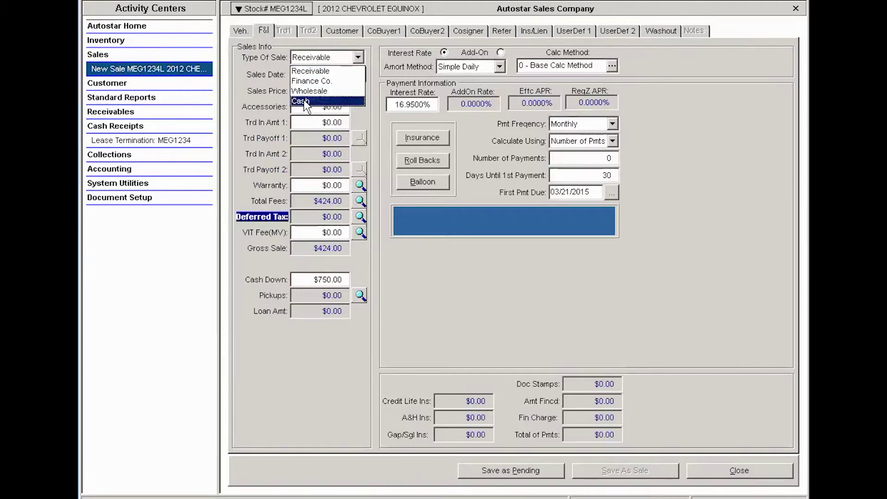
{"action": "left_click", "coordinate": [303, 98]}
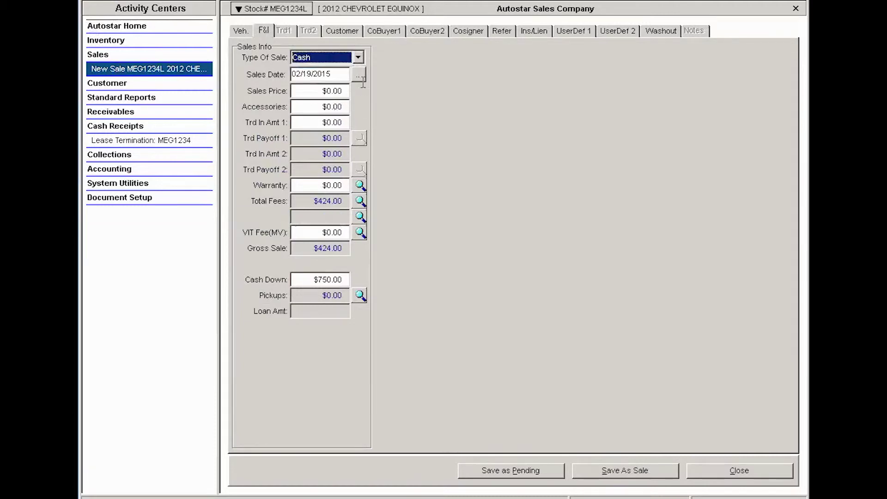
{"action": "left_click", "coordinate": [308, 95]}
{"action": "type", "text": "15"}
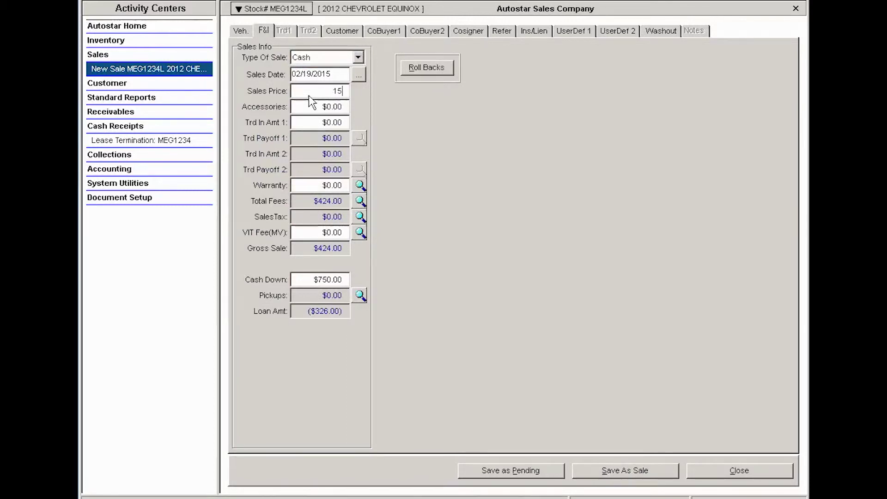
{"action": "type", "text": "00.00"}
{"action": "left_click", "coordinate": [305, 198]}
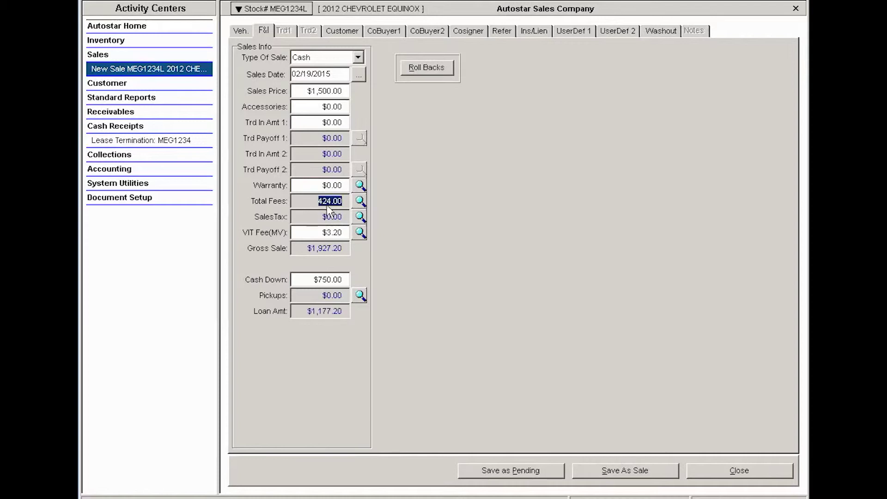
Zero out the clerical, title and VSI fees in the sale fees breakdown.
{"action": "left_click", "coordinate": [359, 201]}
{"action": "type", "text": "0.00"}
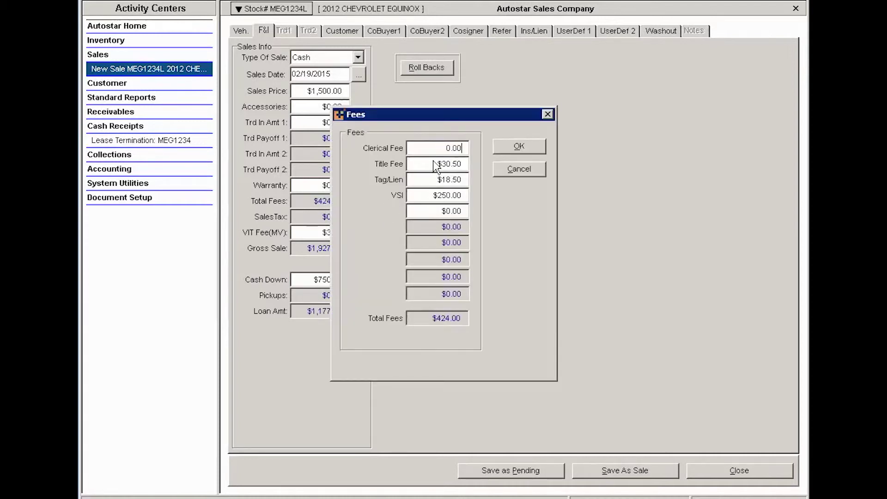
{"action": "key", "text": "Tab"}
{"action": "type", "text": "0.00"}
{"action": "key", "text": "Tab"}
{"action": "type", "text": "0.00"}
{"action": "left_click", "coordinate": [433, 195]}
{"action": "type", "text": "00"}
{"action": "key", "text": "Delete"}
{"action": "key", "text": "Delete"}
{"action": "key", "text": "Delete"}
{"action": "left_click", "coordinate": [524, 144]}
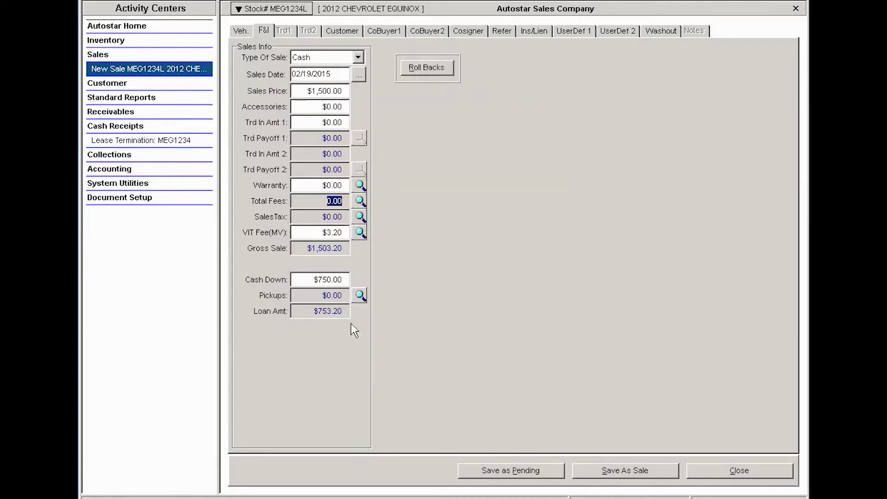
Set the VIT Fee(MV) to 0.00 and replace Cash Down with 1500.00.
{"action": "left_click", "coordinate": [315, 234]}
{"action": "type", "text": "0.00"}
{"action": "left_click", "coordinate": [299, 279]}
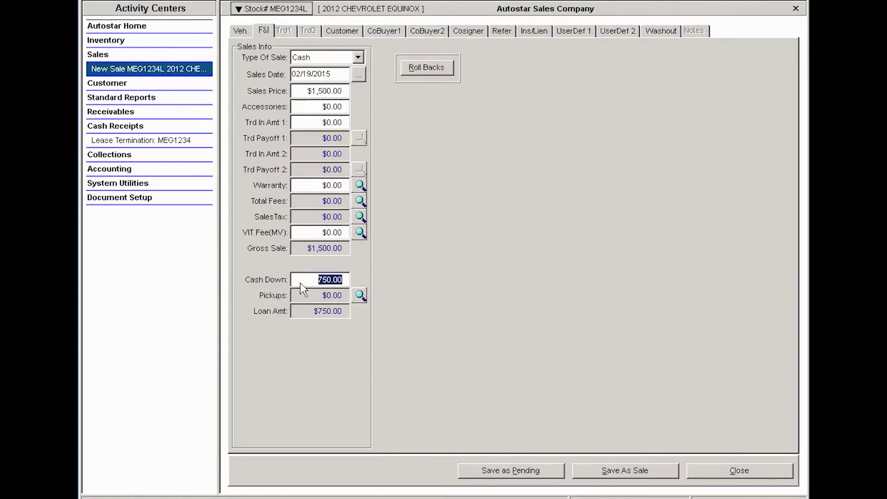
{"action": "key", "text": "BackSpace"}
{"action": "type", "text": "1500.00"}
Save the deal as a sale, recording the down payment with Payment Code CASH.
{"action": "left_click", "coordinate": [608, 469]}
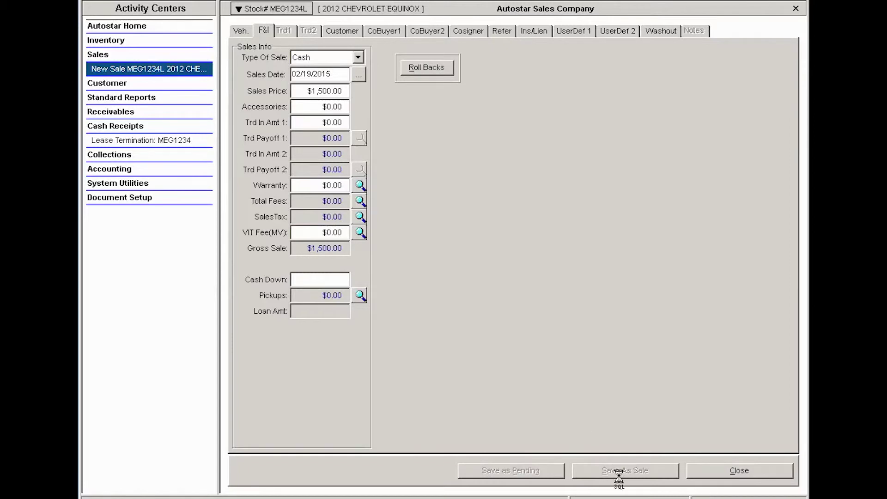
{"action": "left_click", "coordinate": [485, 238]}
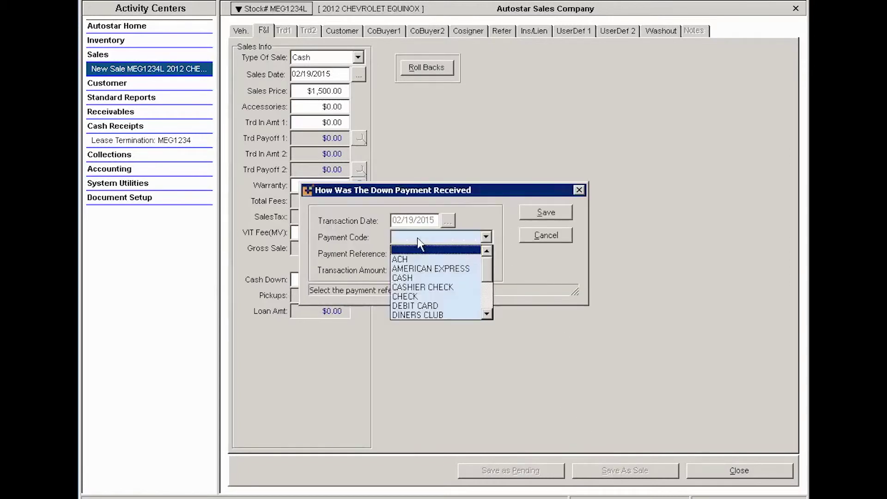
{"action": "left_click", "coordinate": [406, 277]}
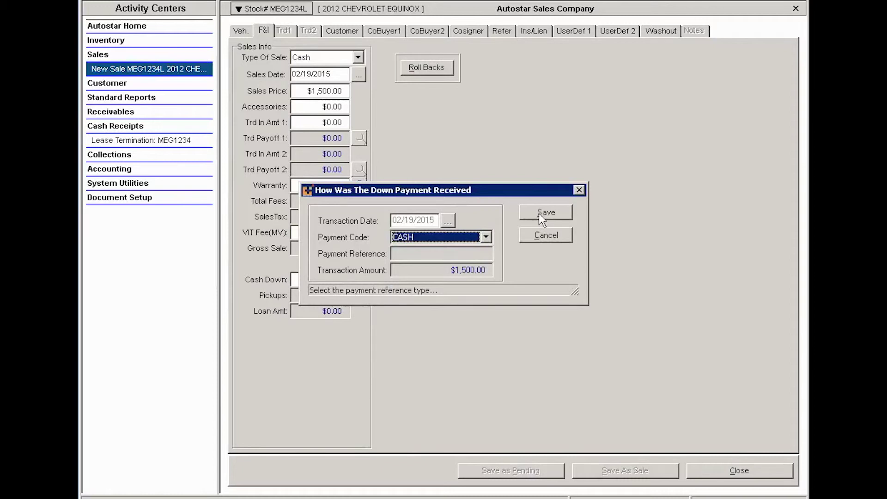
{"action": "left_click", "coordinate": [538, 212]}
Confirm no tax, and save without printing contracts or the down payment receipt.
{"action": "left_click", "coordinate": [422, 268]}
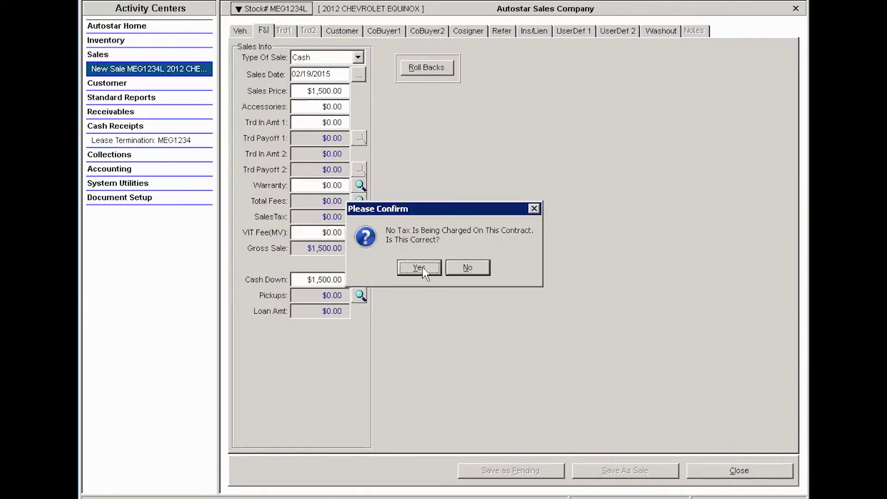
{"action": "left_click", "coordinate": [507, 190]}
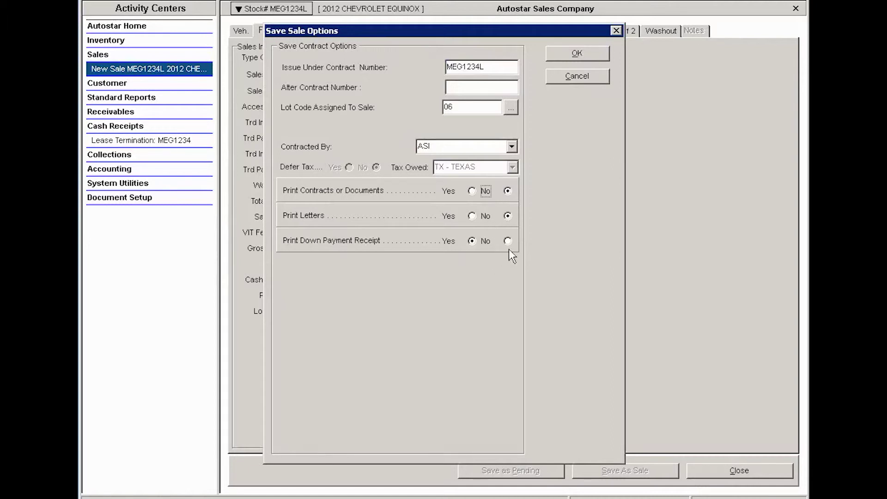
{"action": "left_click", "coordinate": [508, 240]}
{"action": "left_click", "coordinate": [577, 53]}
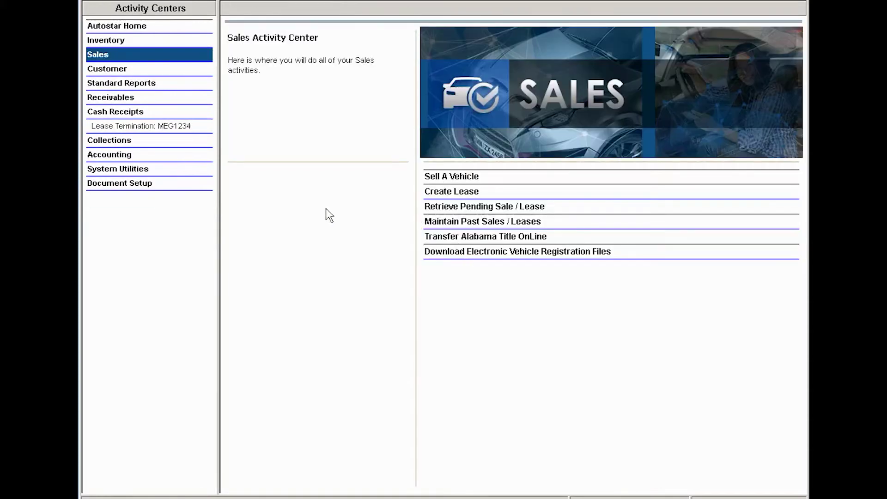
Finalize the MEG1234 lease termination as a cash termination, skipping the receipt.
{"action": "left_click", "coordinate": [177, 129]}
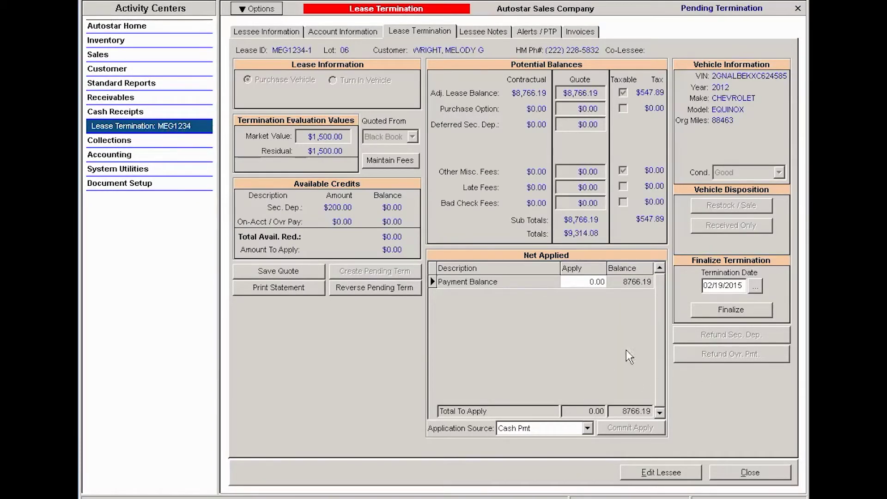
{"action": "left_click", "coordinate": [707, 311]}
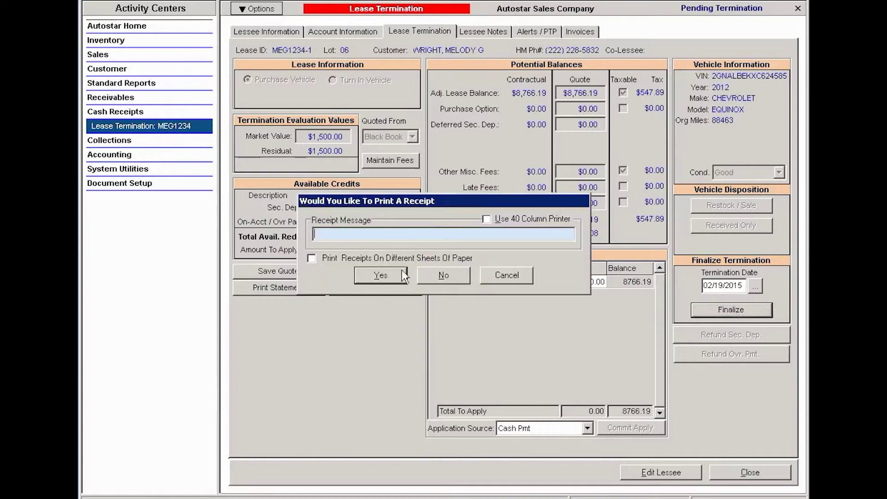
{"action": "left_click", "coordinate": [439, 275]}
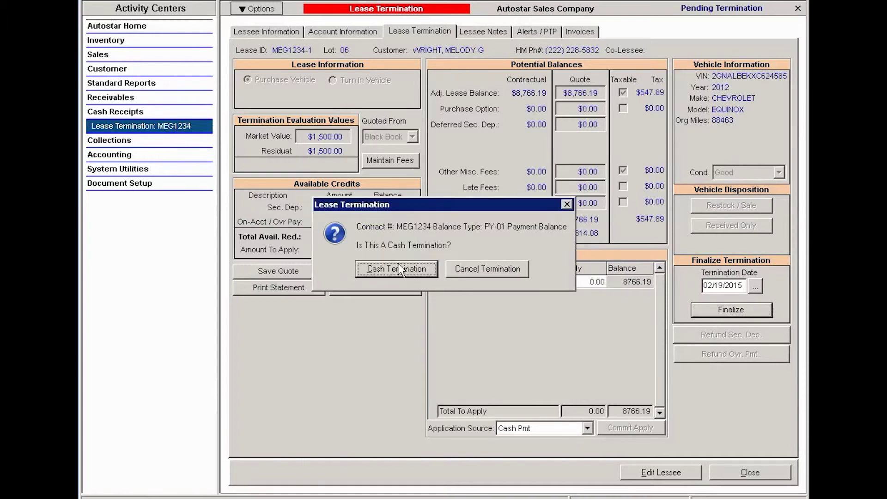
{"action": "left_click", "coordinate": [401, 268]}
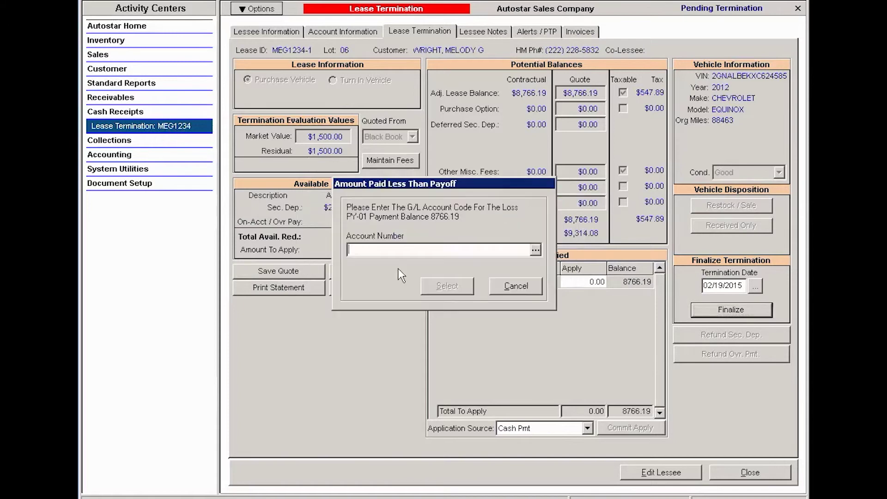
Book the termination loss to G/L account 99999-00 Uncategorized Expense-Corp.
{"action": "left_click", "coordinate": [535, 250]}
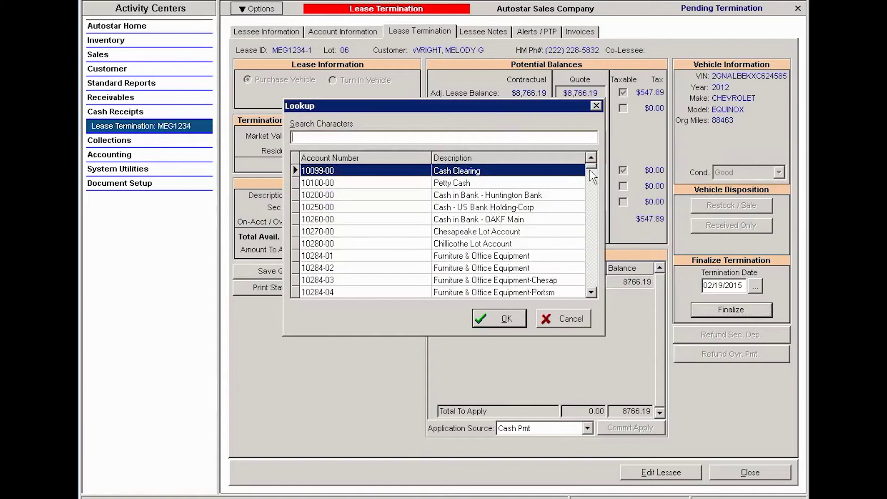
{"action": "left_click_drag", "start_coordinate": [592, 176], "coordinate": [592, 249]}
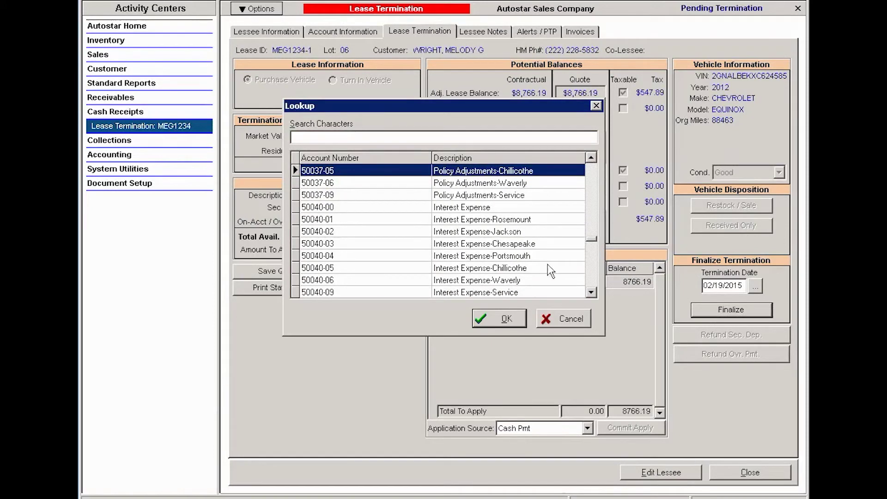
{"action": "left_click_drag", "start_coordinate": [593, 242], "coordinate": [591, 273]}
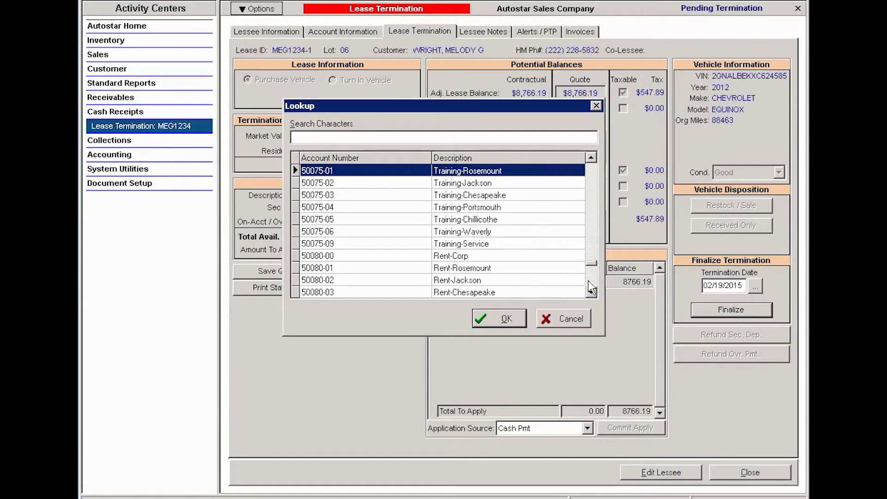
{"action": "left_click_drag", "start_coordinate": [593, 279], "coordinate": [592, 283]}
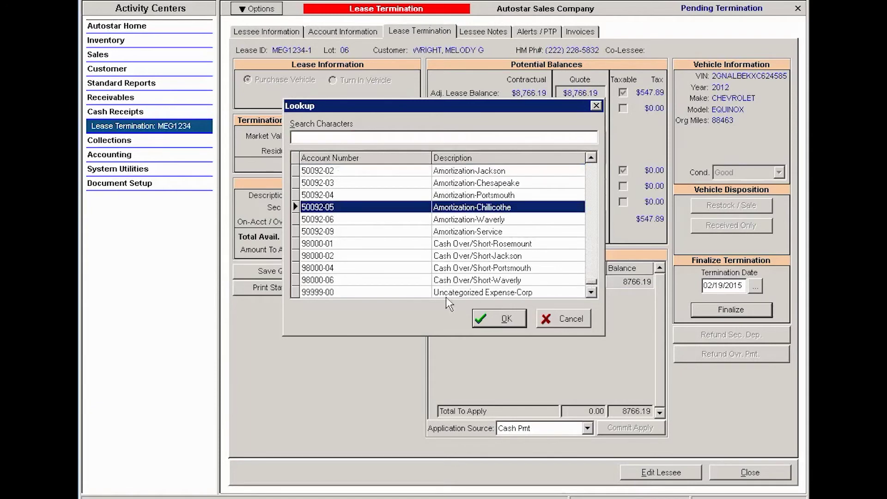
{"action": "left_click", "coordinate": [492, 320]}
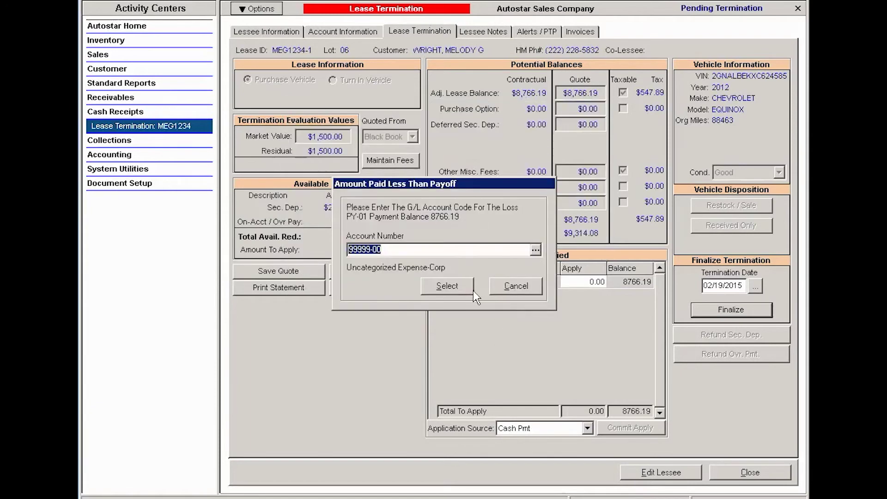
{"action": "left_click", "coordinate": [468, 289]}
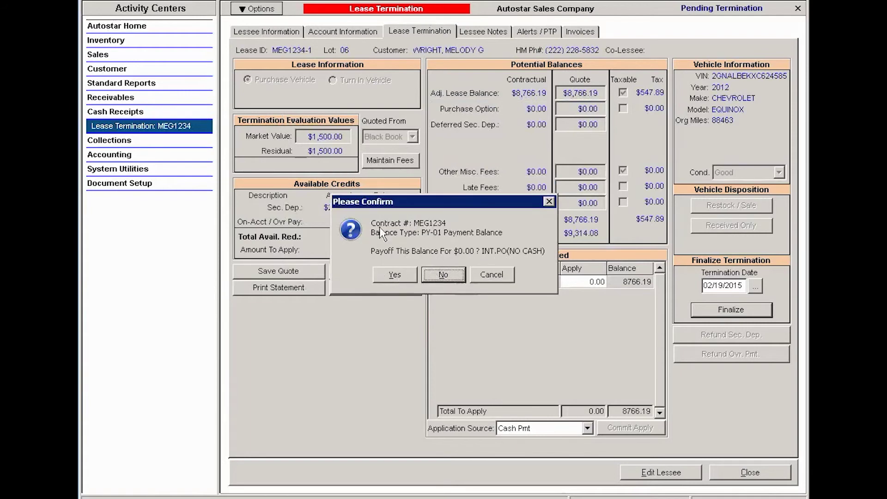
Confirm paying off the PY-01 balance and accept the posted payoff journal entry.
{"action": "left_click", "coordinate": [395, 276]}
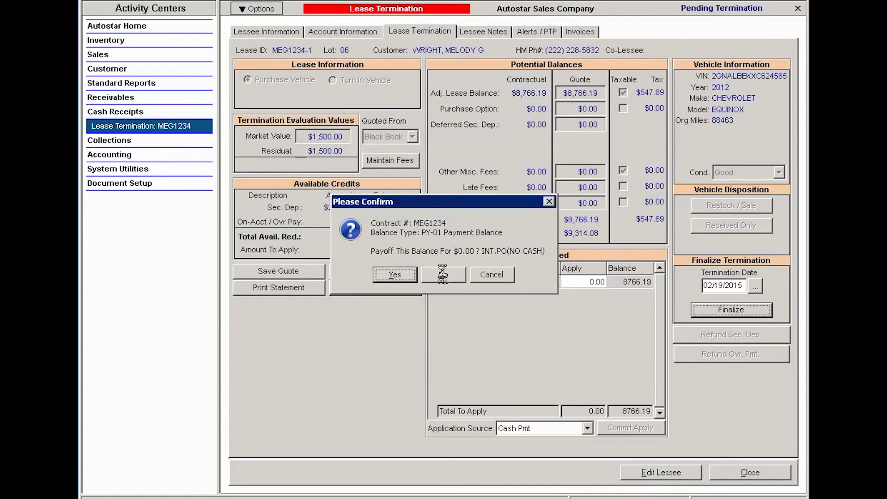
{"action": "left_click", "coordinate": [386, 272]}
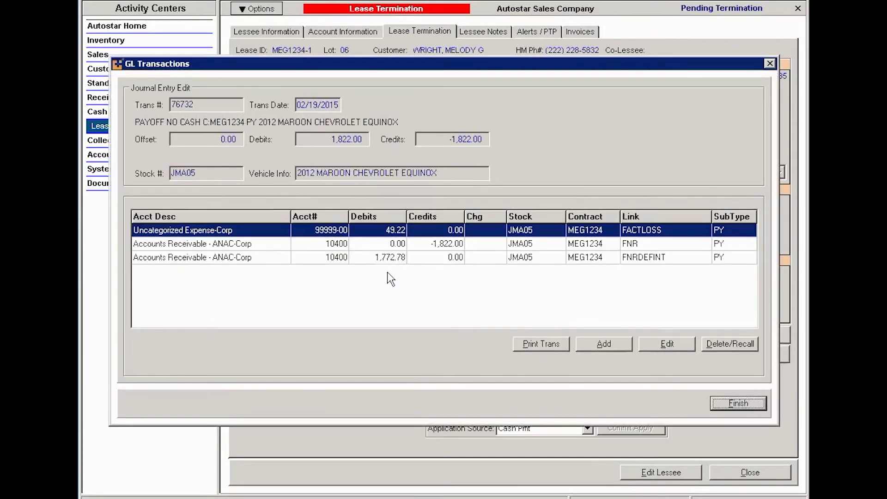
{"action": "left_click", "coordinate": [749, 402]}
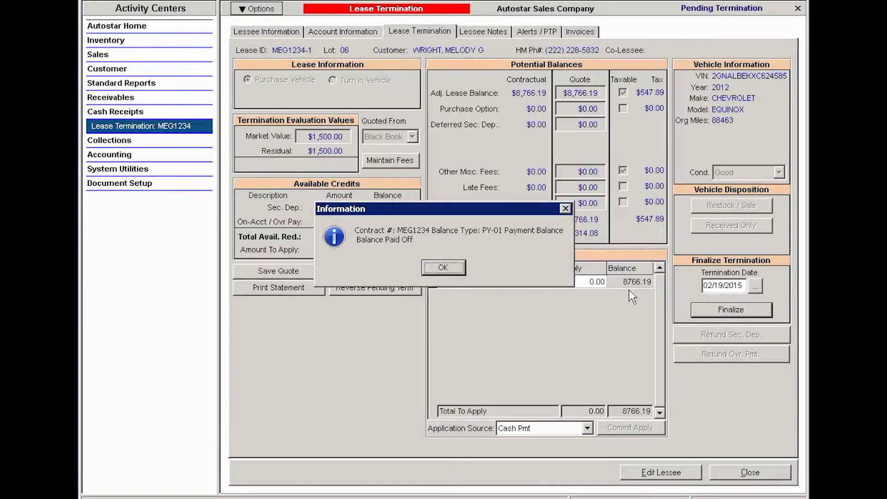
{"action": "left_click", "coordinate": [442, 268]}
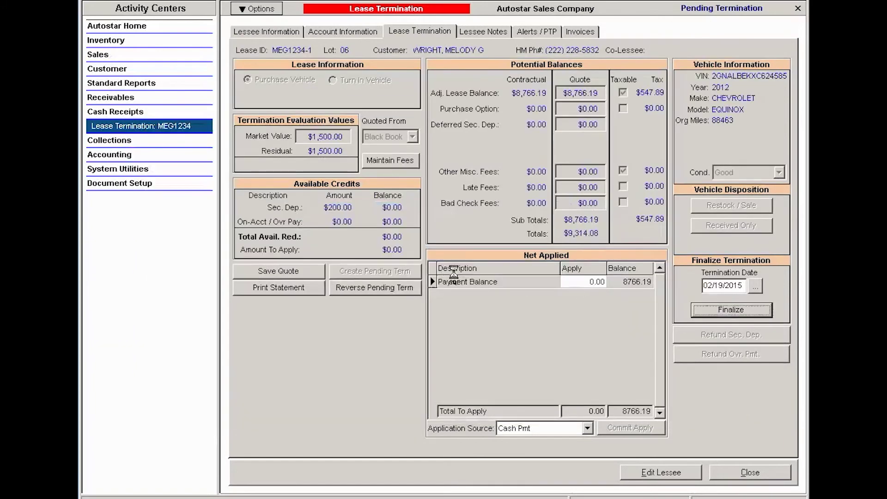